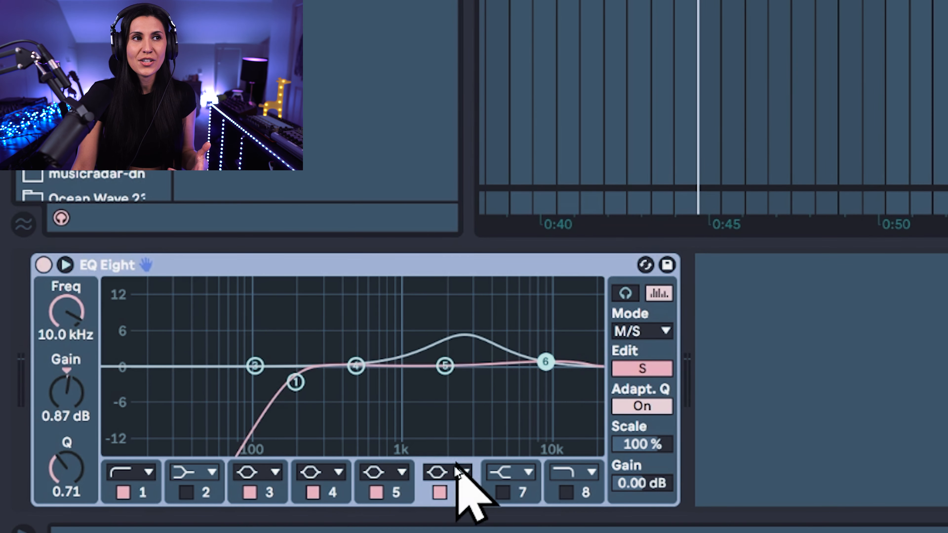
Change the side channel's band 6 to a high shelf, boost it to about 4.09 dB at 6.39 kHz, and audition it
left_click(457, 472)
left_click(459, 413)
left_click_drag(546, 362, 517, 340)
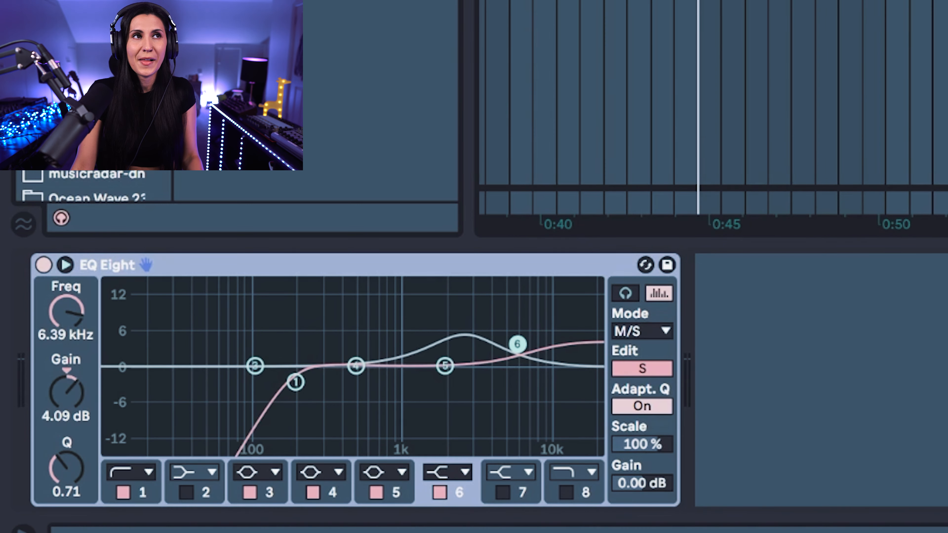
key("space")
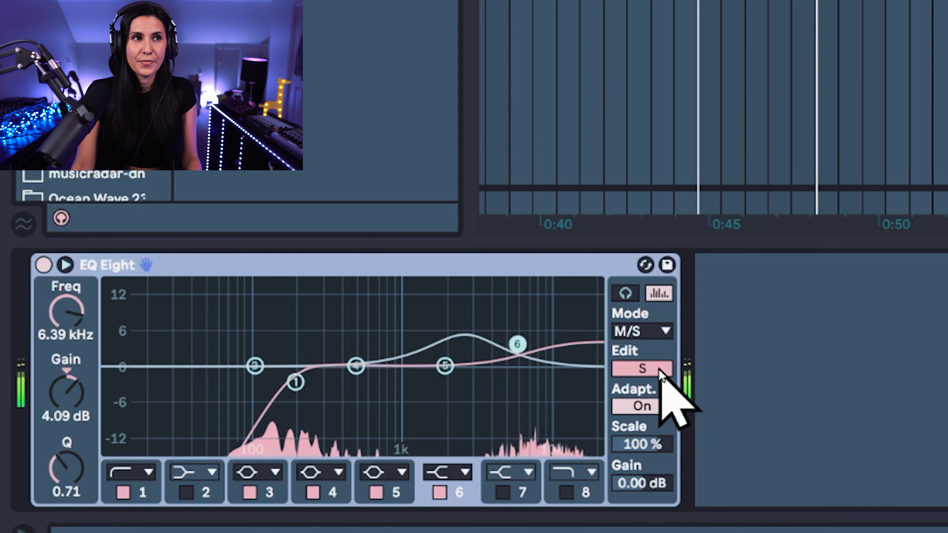
key("space")
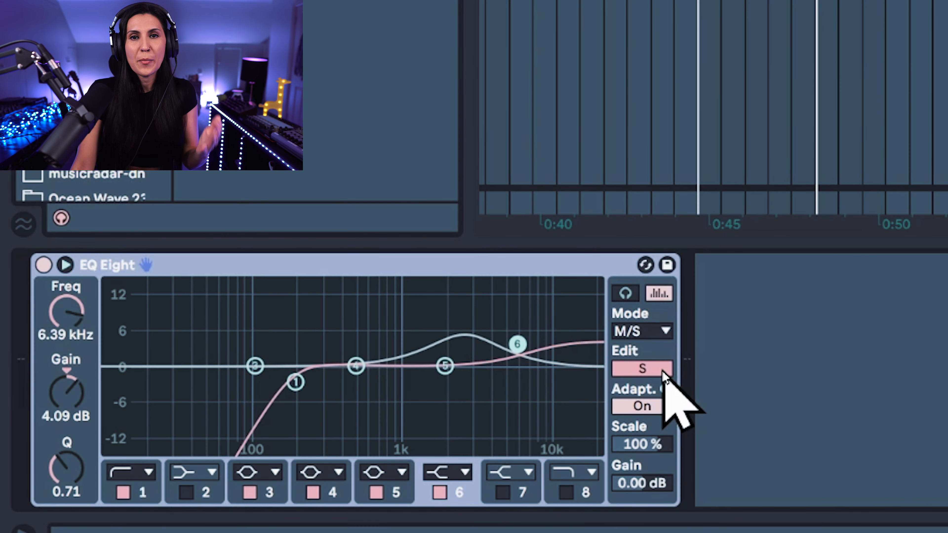
For the mid channel, enable band 8 as a high shelf, cut it to about -3.10 dB at 4.74 kHz, and audition it
left_click(668, 369)
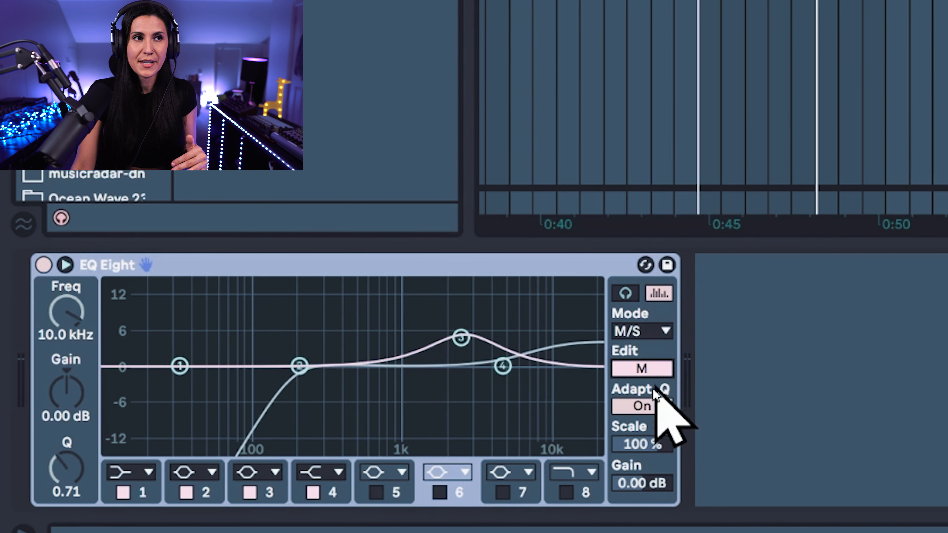
left_click(571, 472)
left_click(565, 453)
left_click(565, 492)
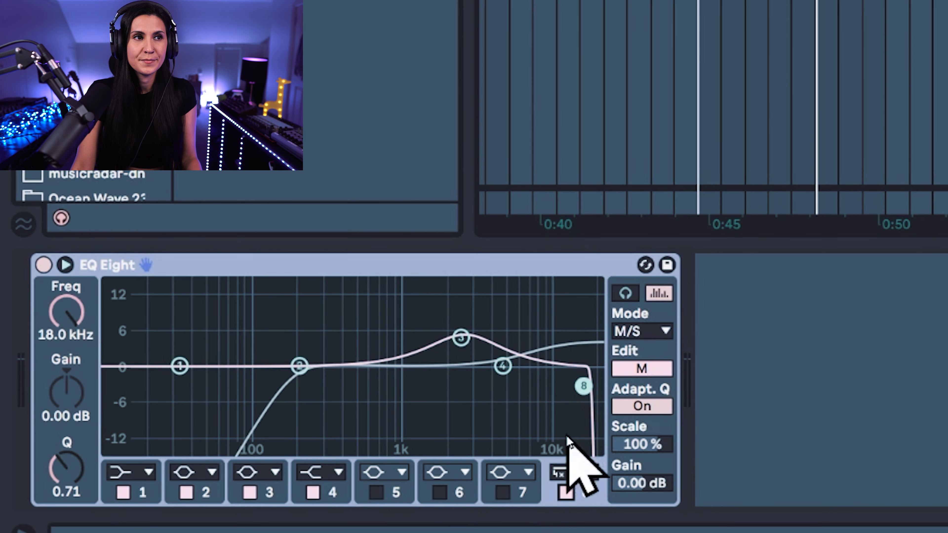
left_click(575, 474)
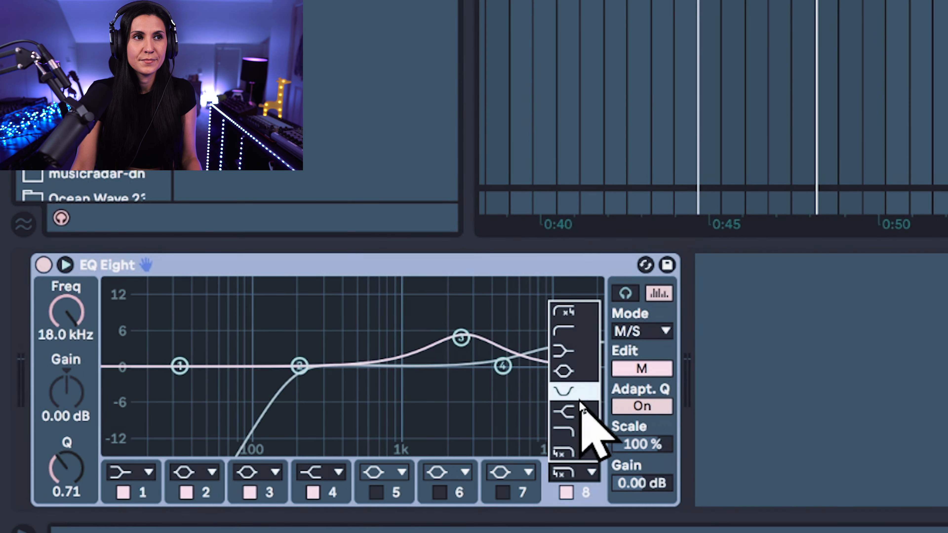
left_click(577, 411)
left_click_drag(582, 365, 499, 383)
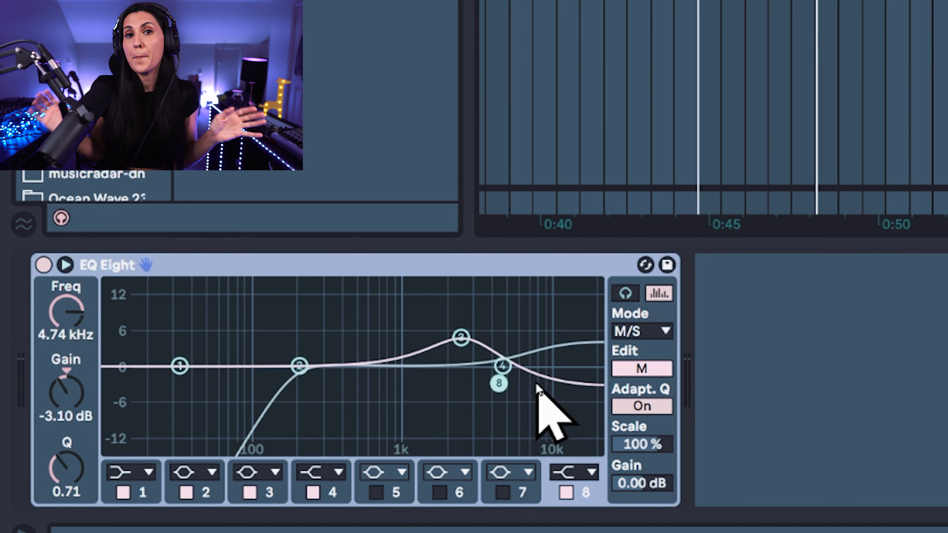
key("space")
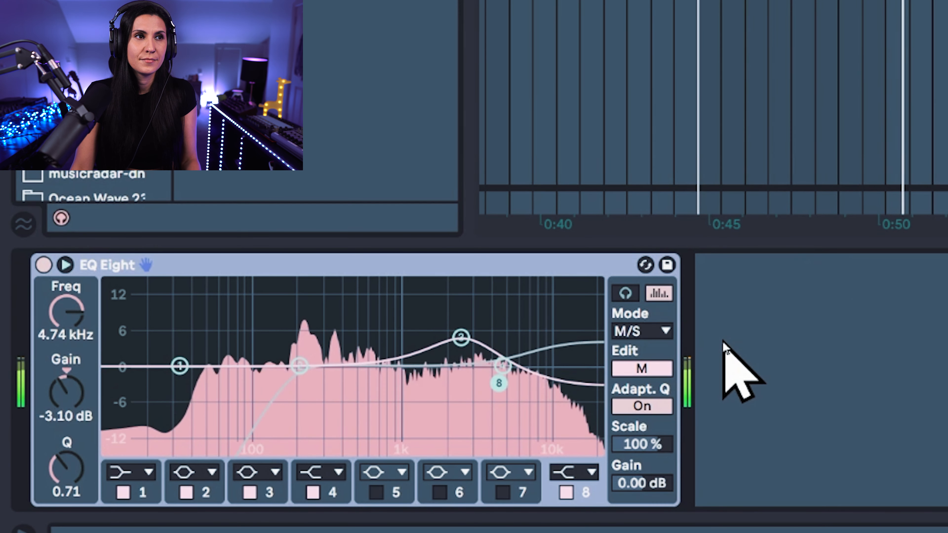
Flatten the mid channel's band 3 to about -0.12 dB at 1.29 kHz, and switch editing to the side channel
left_click(461, 338)
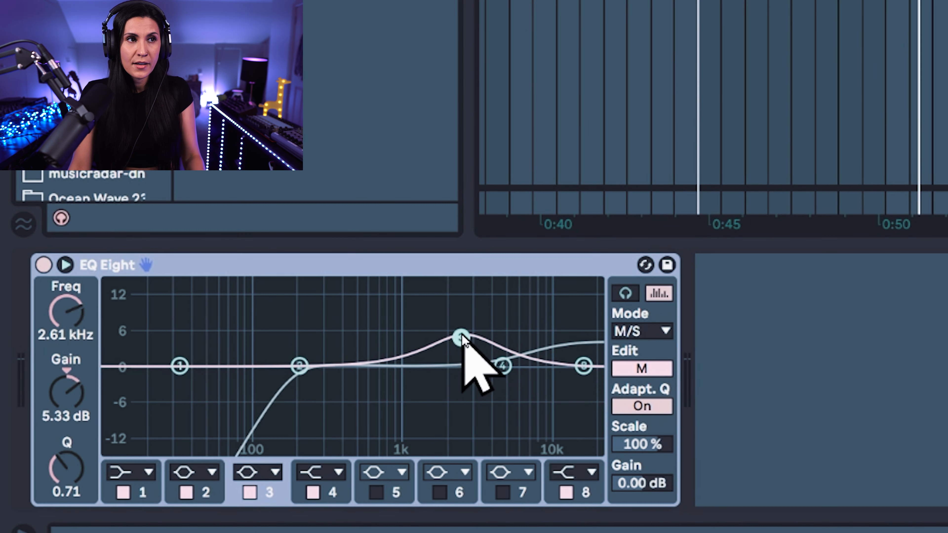
left_click_drag(460, 338, 416, 366)
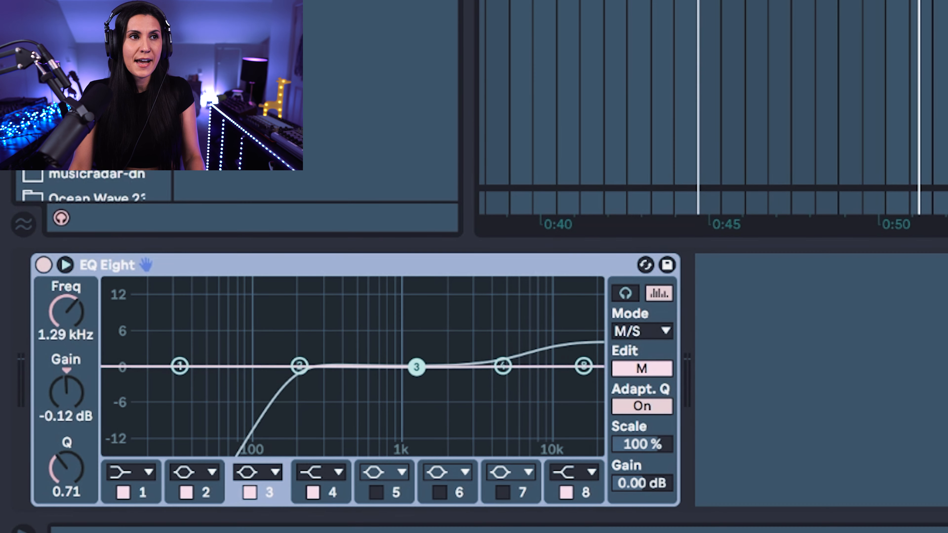
left_click(640, 369)
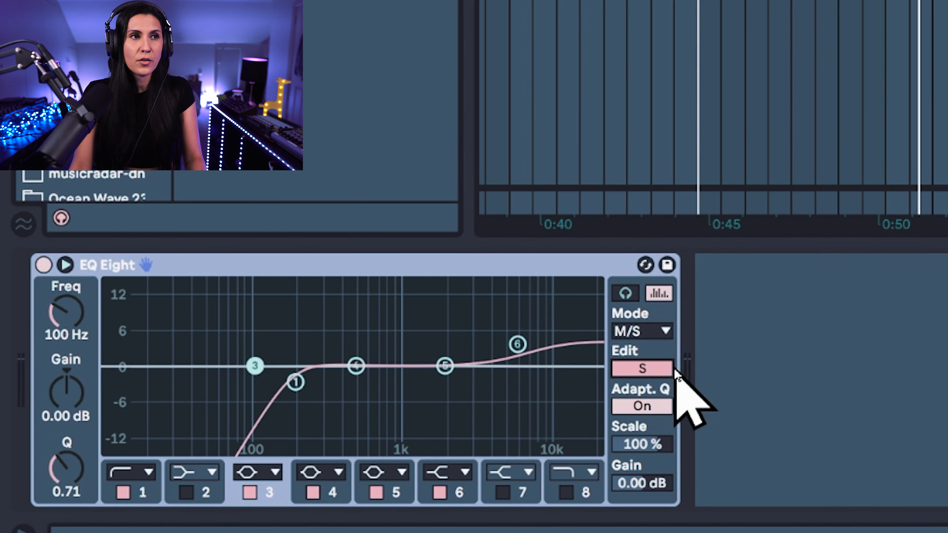
Audition side band 5 boosted to about 13.0 dB at 1.11 kHz, widen its Q to 0.30, and flatten its gain
left_click_drag(445, 366, 415, 353)
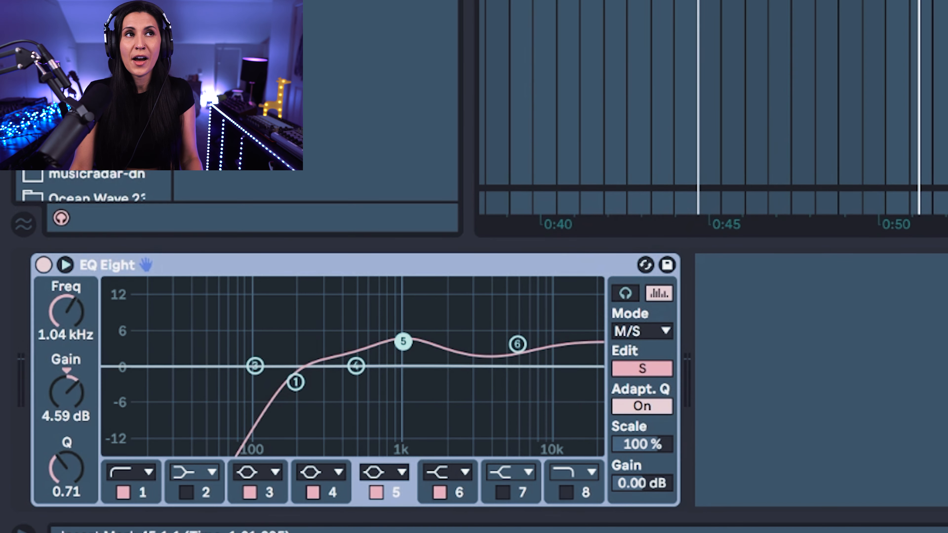
key("space")
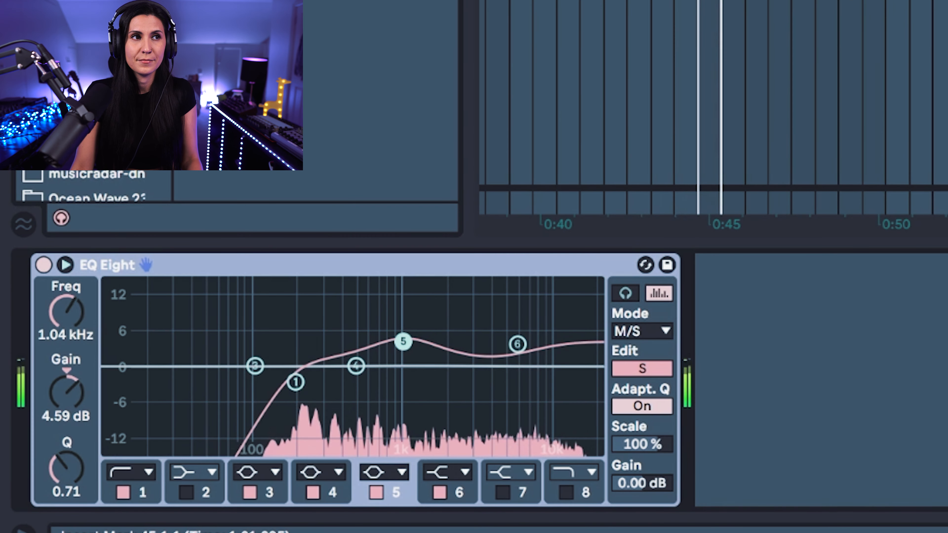
left_click_drag(404, 341, 407, 296)
mouse_move(66, 470)
left_mouse_down()
mouse_move(66, 457)
mouse_move(65, 477)
left_mouse_up()
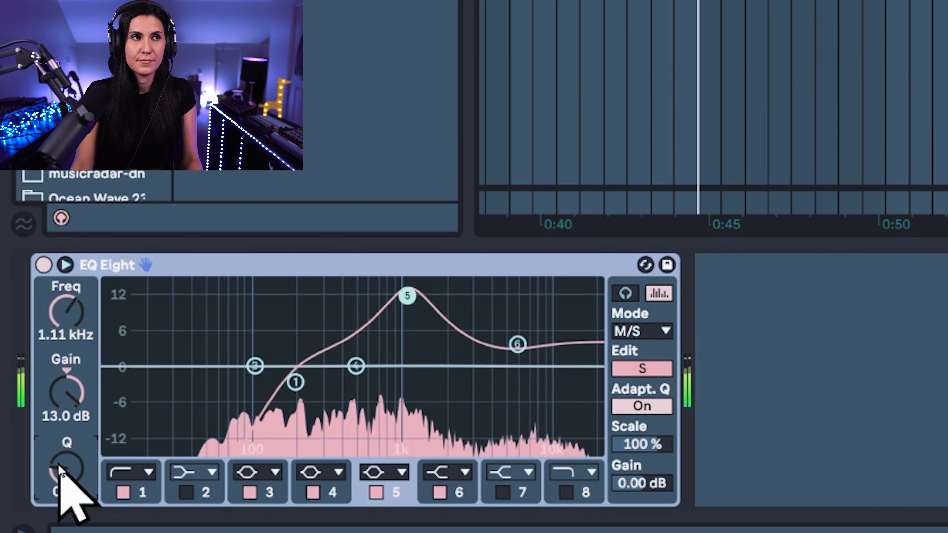
left_click_drag(406, 297, 414, 367)
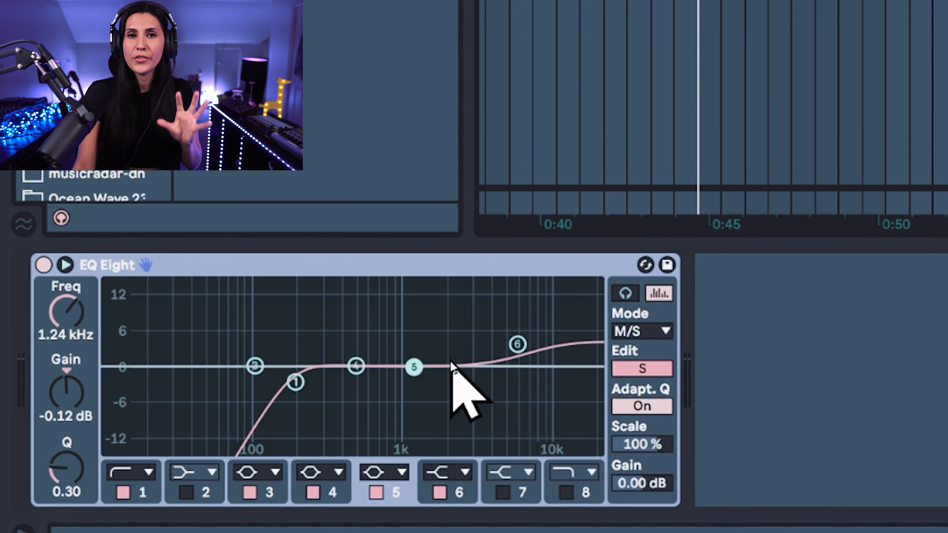
Shape side band 5 into a boost of about 4.09 dB at 1.60 kHz with a Q of 0.89, and audition it
mouse_move(413, 371)
left_mouse_down()
mouse_move(414, 353)
mouse_move(414, 368)
left_mouse_up()
left_click_drag(79, 469, 78, 447)
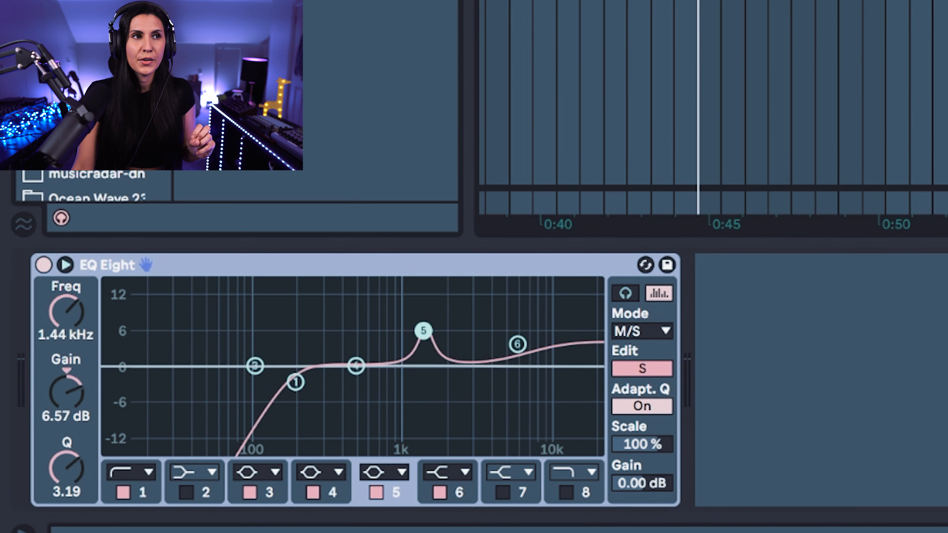
left_click_drag(52, 468, 53, 500)
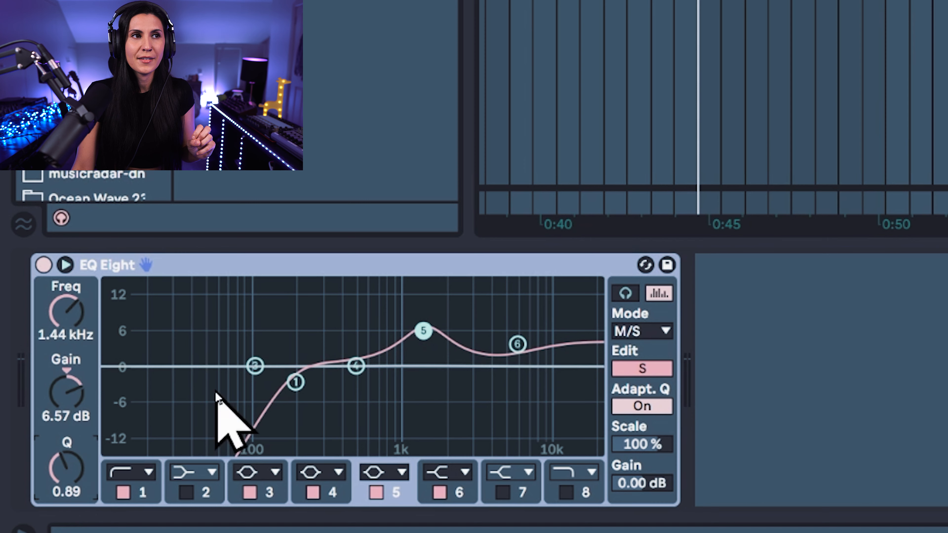
left_click_drag(423, 331, 426, 345)
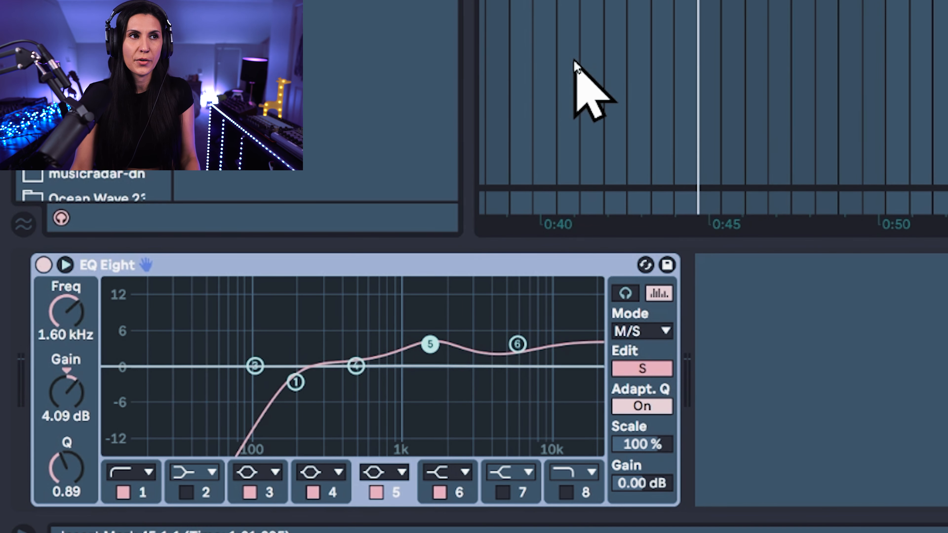
key("space")
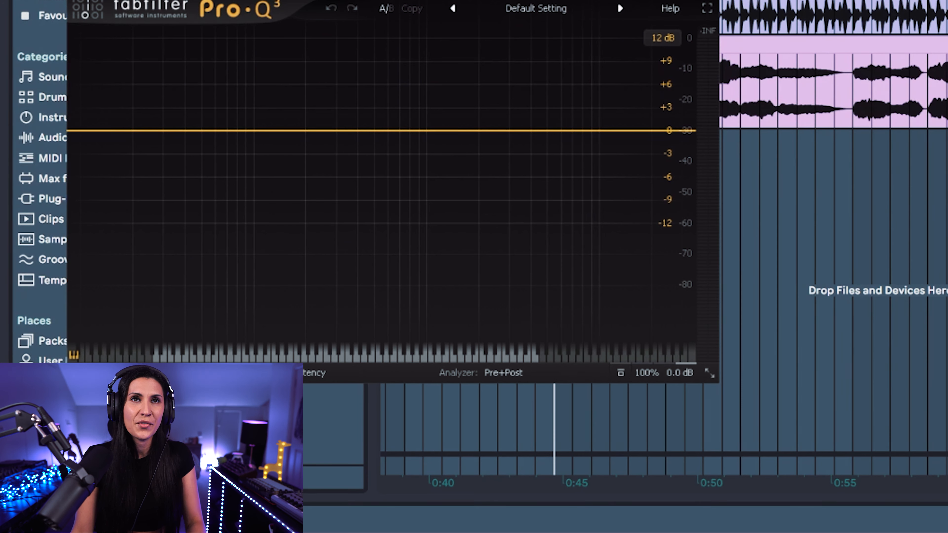
Play the track through the empty Pro-Q 3 and move the plug-in window off the browser's plug-in list
key("space")
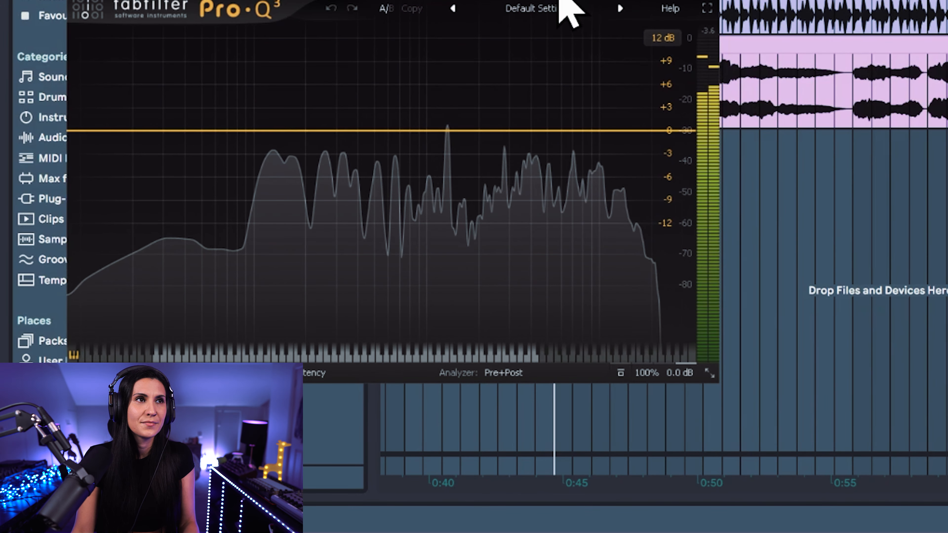
left_click_drag(561, 0, 759, 21)
key("space")
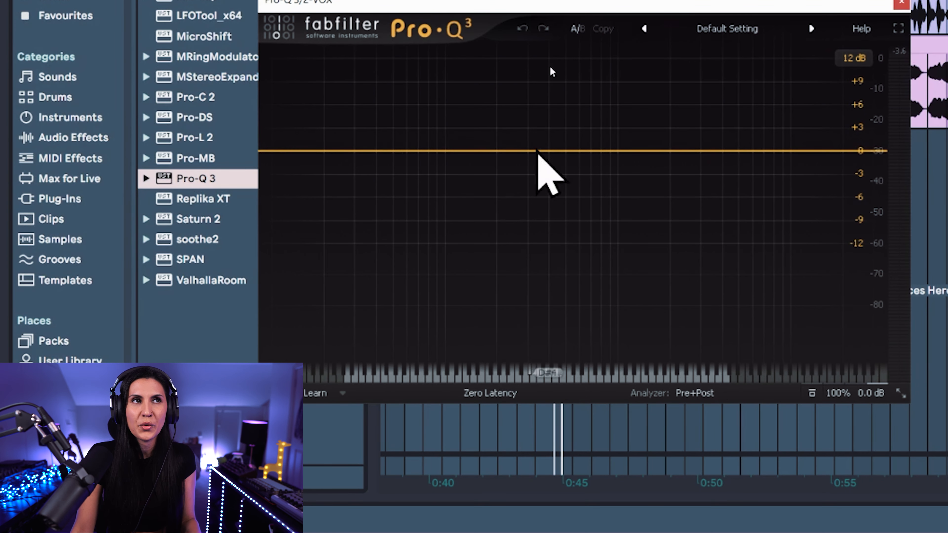
key("space")
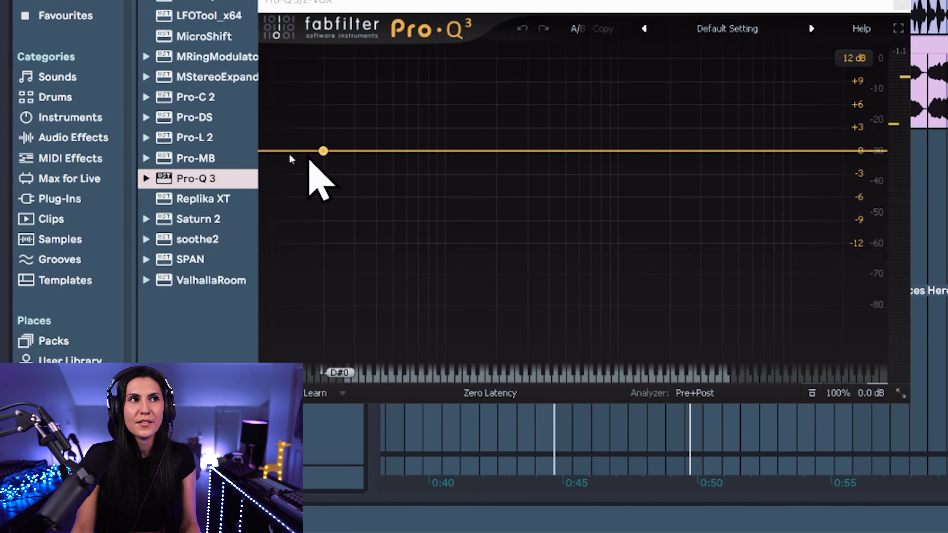
Add a Low Cut band in Pro-Q 3 at about 103 Hz with a 30 dB/oct slope
left_click(272, 151)
left_click_drag(272, 152, 410, 150)
left_click(321, 320)
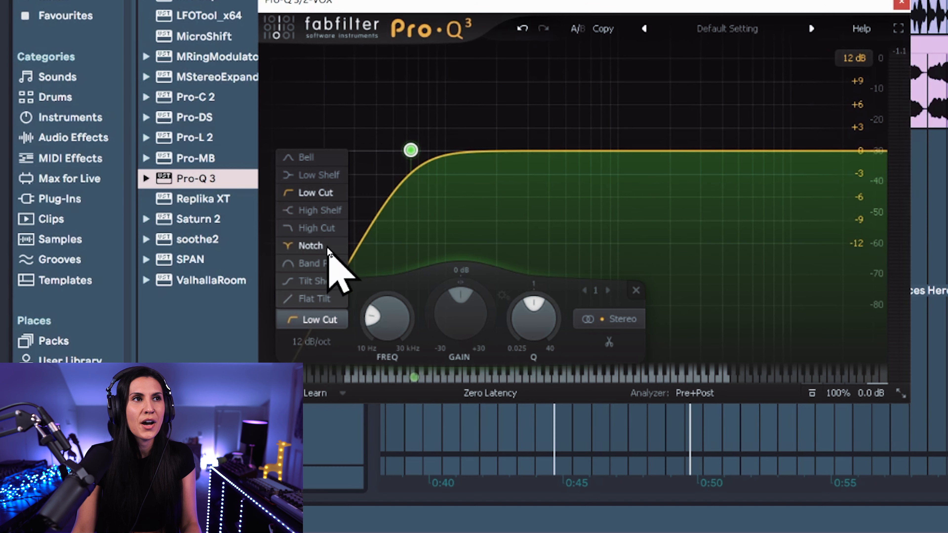
left_click(341, 343)
left_click(311, 342)
left_click(345, 454)
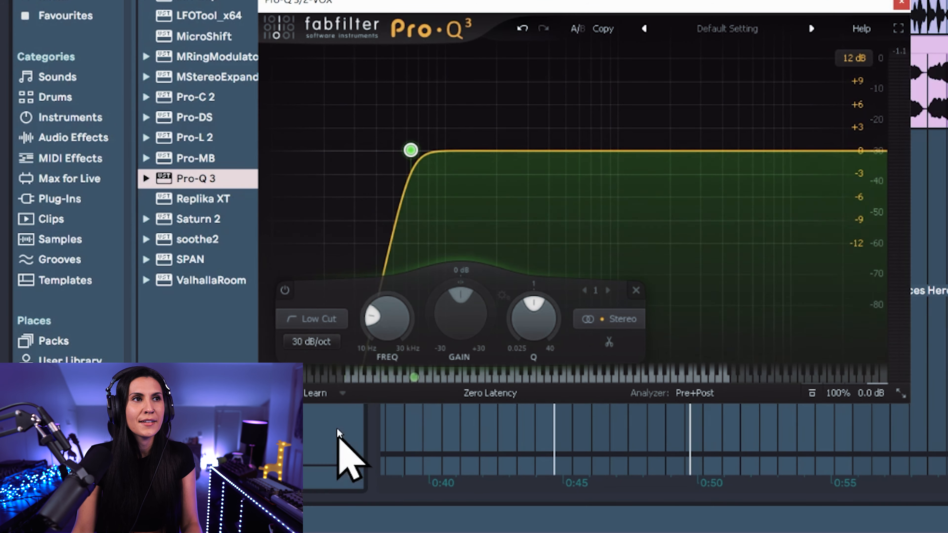
left_click_drag(411, 150, 441, 151)
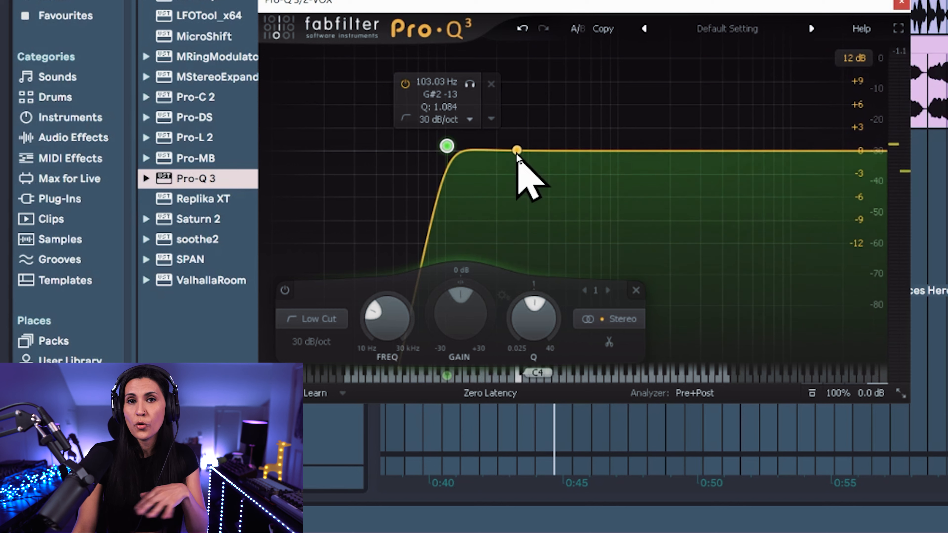
left_click_drag(447, 147, 446, 154)
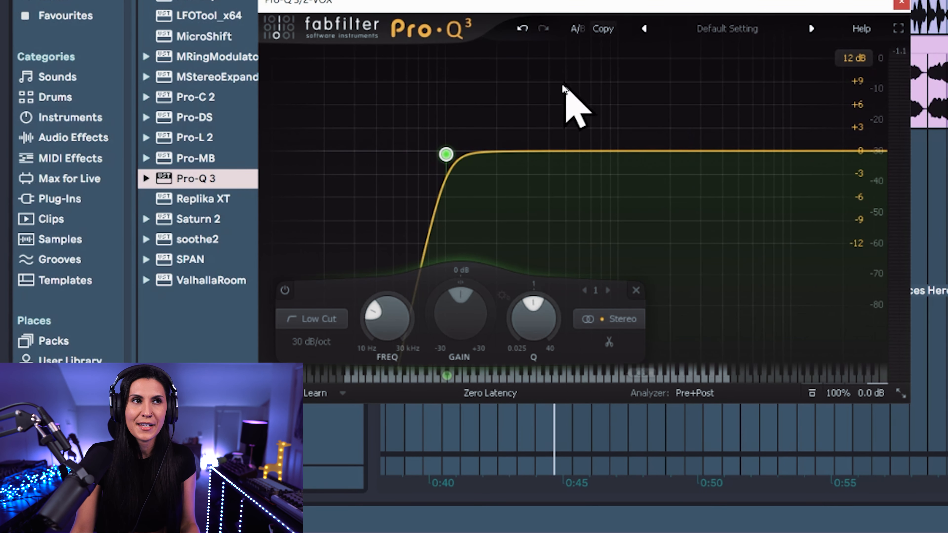
Add a Bell band at about 928 Hz and set its stereo placement to Mid
left_click(612, 151)
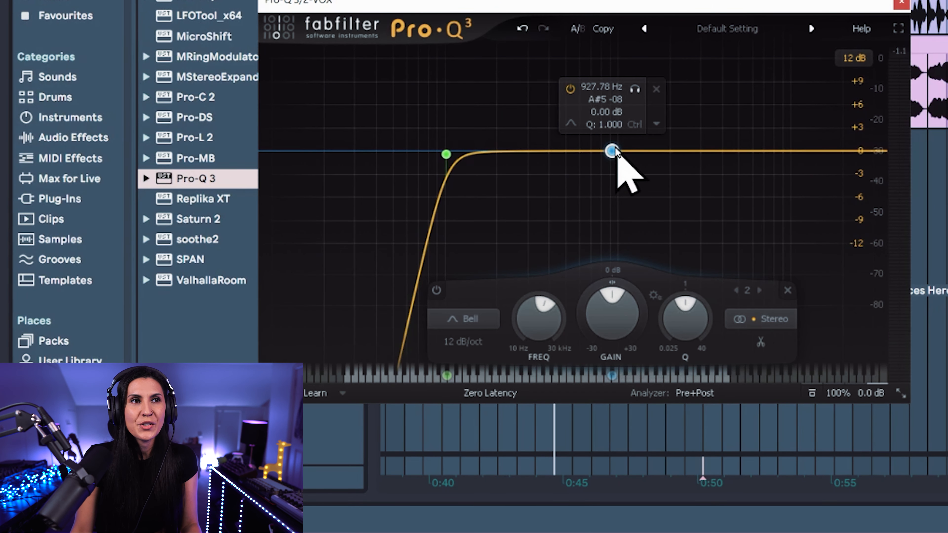
right_click(614, 149)
mouse_move(713, 257)
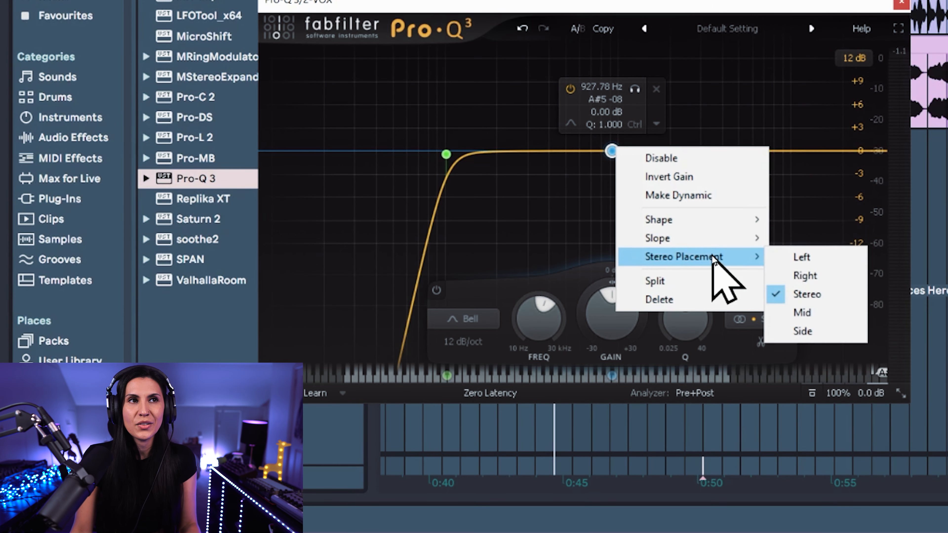
left_click(815, 214)
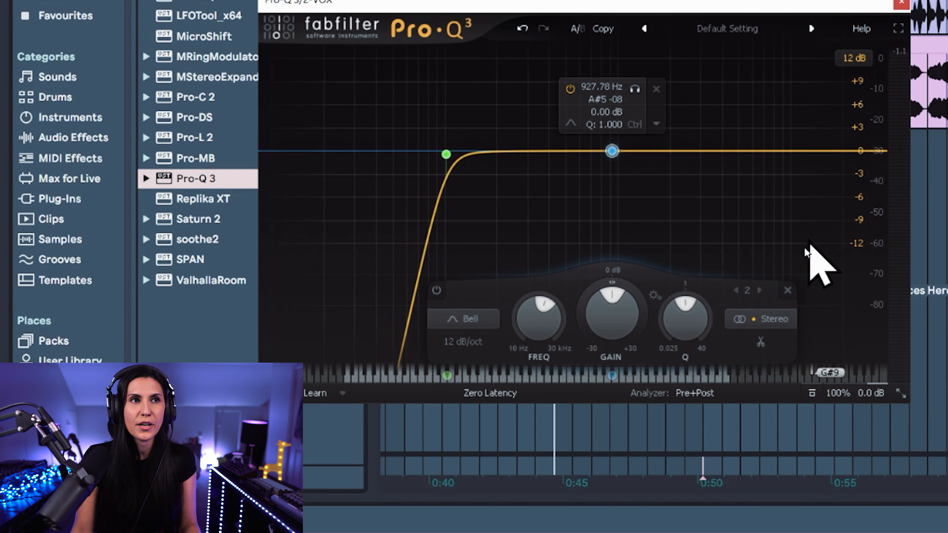
left_click(612, 150)
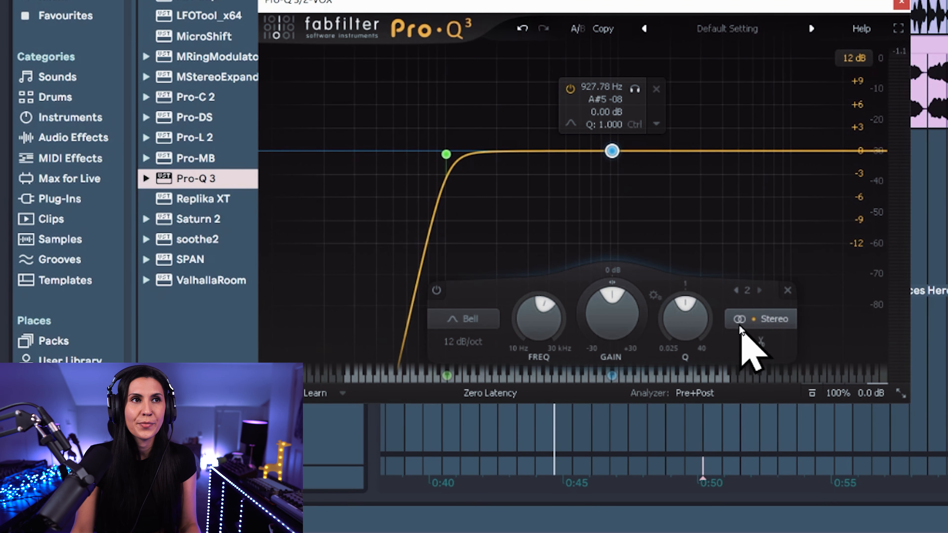
left_click(769, 320)
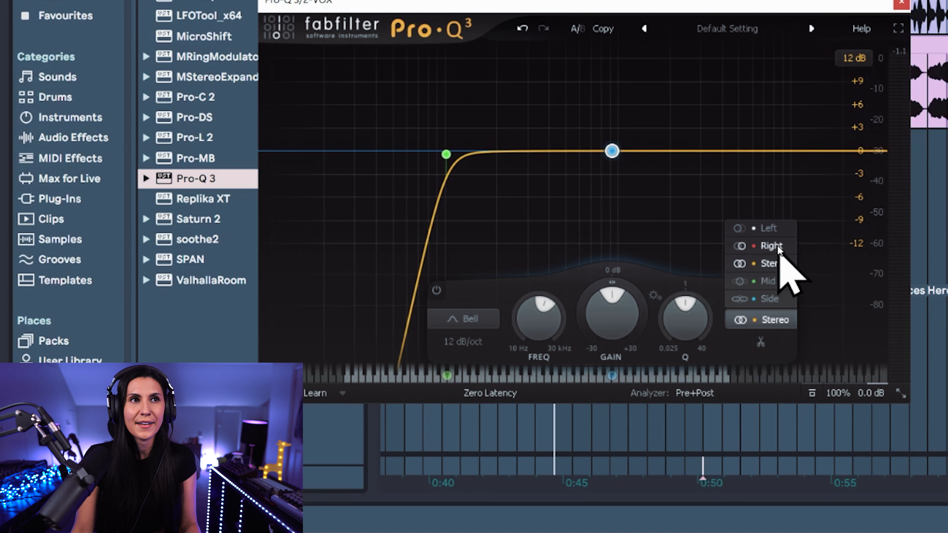
left_click(768, 286)
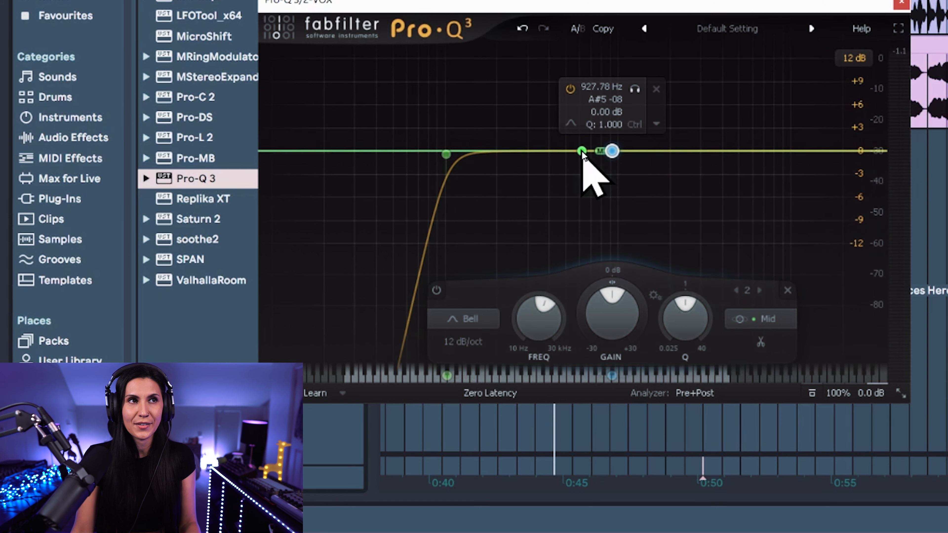
Boost the mid Bell band to about 2.95 dB at 3726.6 Hz and audition it
left_click_drag(612, 151, 634, 122)
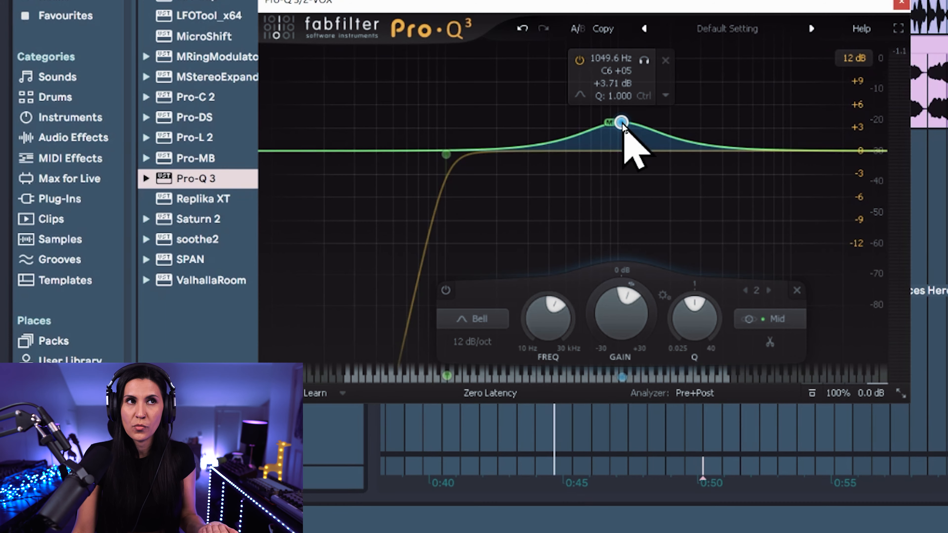
left_click_drag(622, 123, 716, 129)
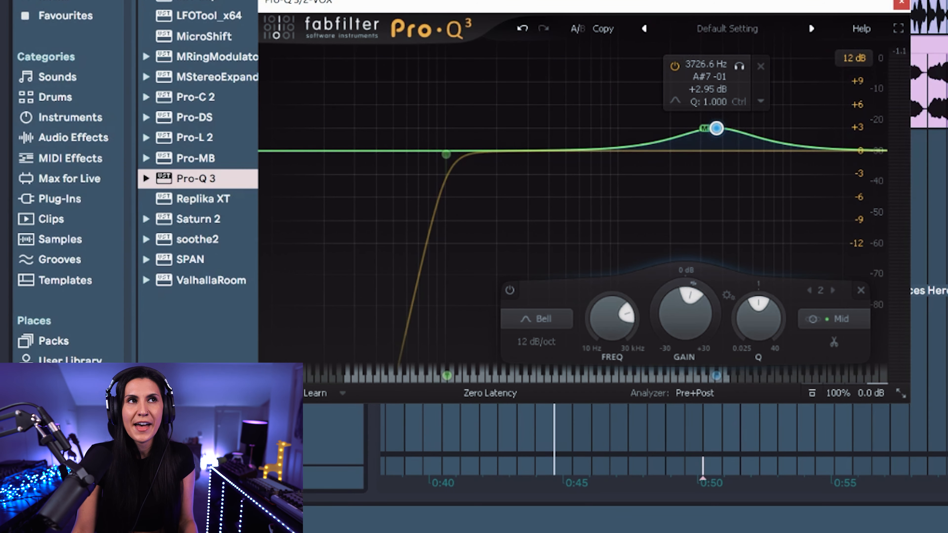
key("space")
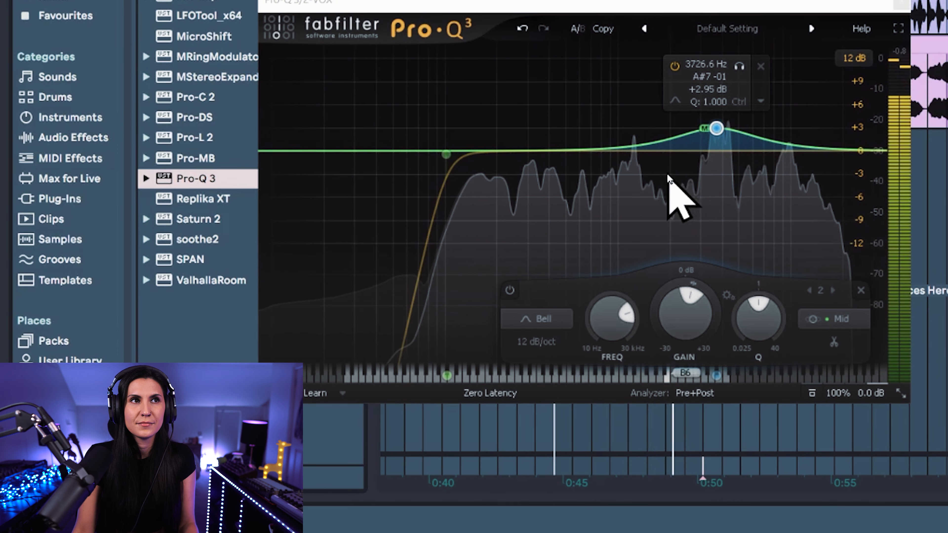
Add a Bell band at about 414 Hz, boosted by about 3.93 dB, with its stereo placement set to Mid
key("space")
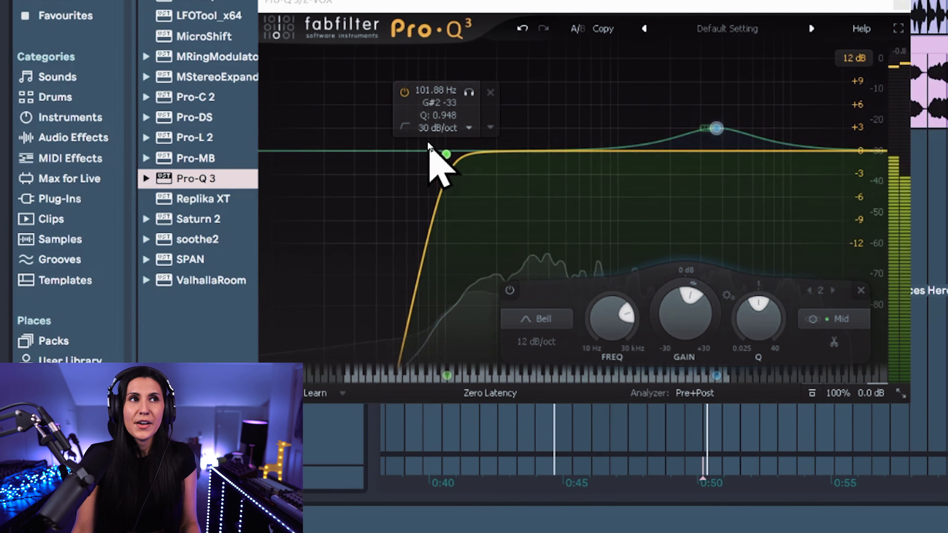
left_click(551, 145)
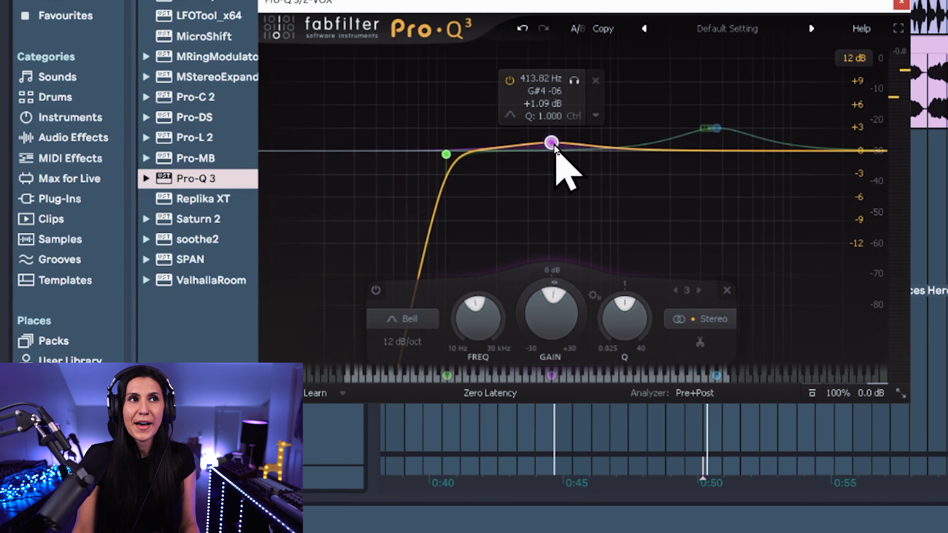
left_click_drag(552, 144, 551, 121)
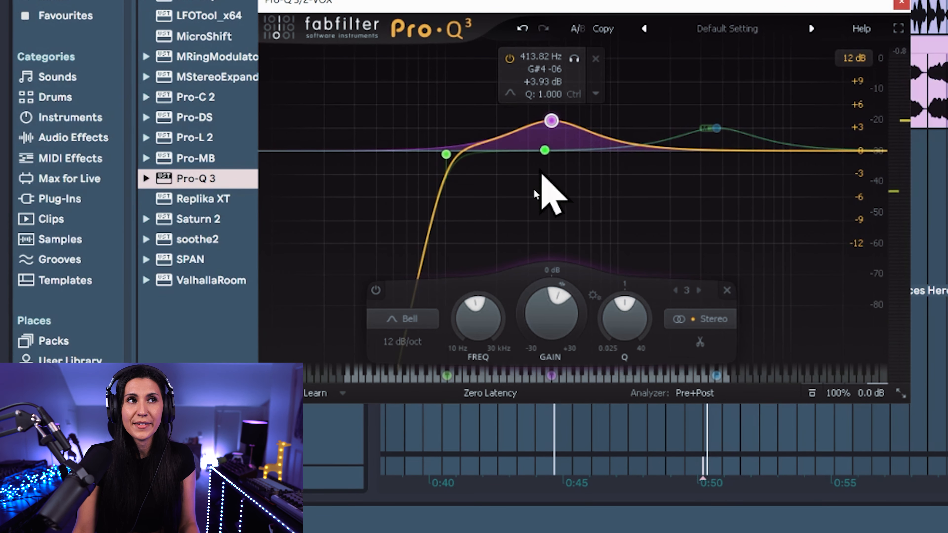
right_click(552, 121)
mouse_move(630, 225)
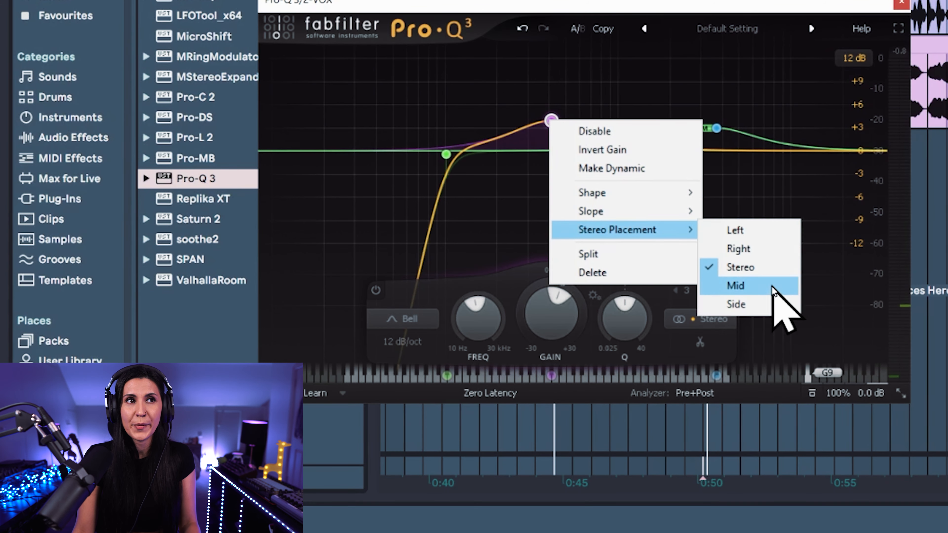
left_click(762, 287)
Lower the low-mid Bell band's boost to about 3 dB, shift it slightly down in frequency, and audition the two mid boosts
left_click_drag(551, 122, 545, 128)
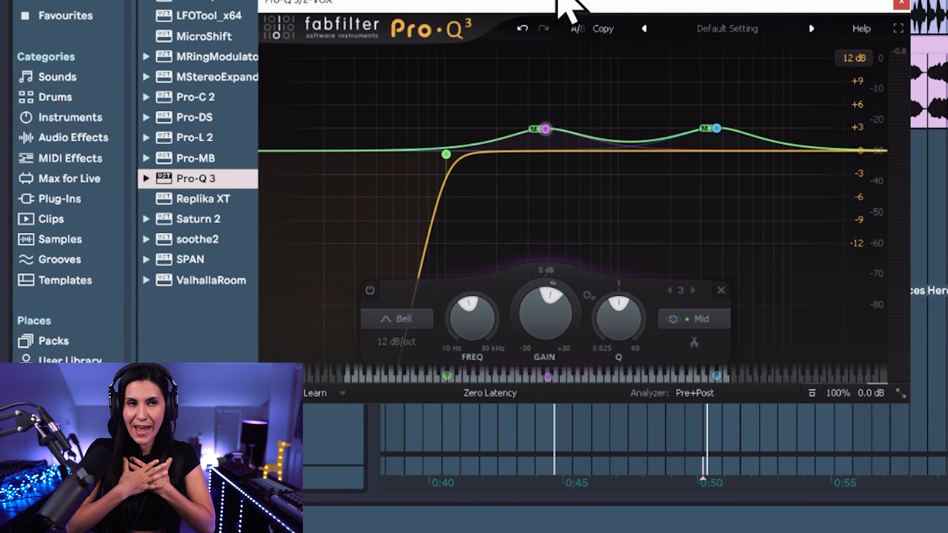
mouse_move(709, 157)
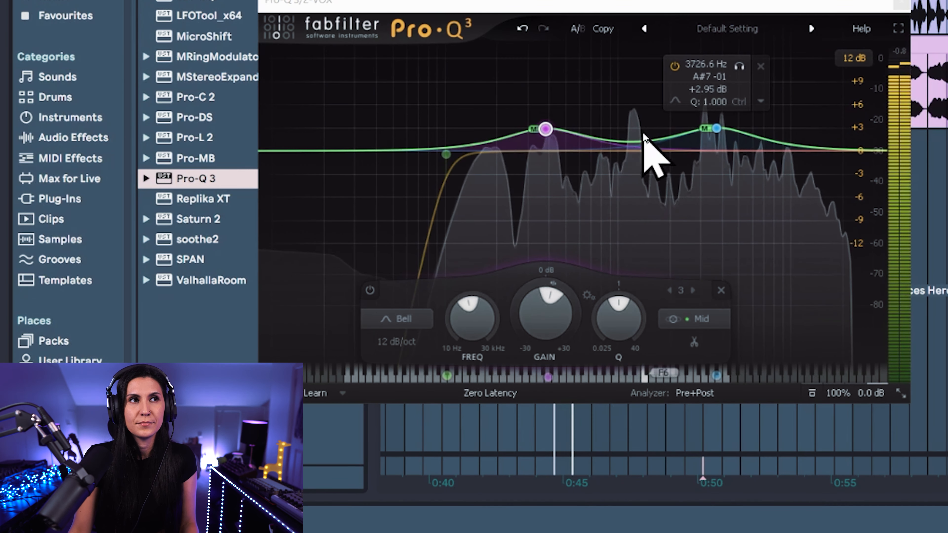
mouse_move(546, 144)
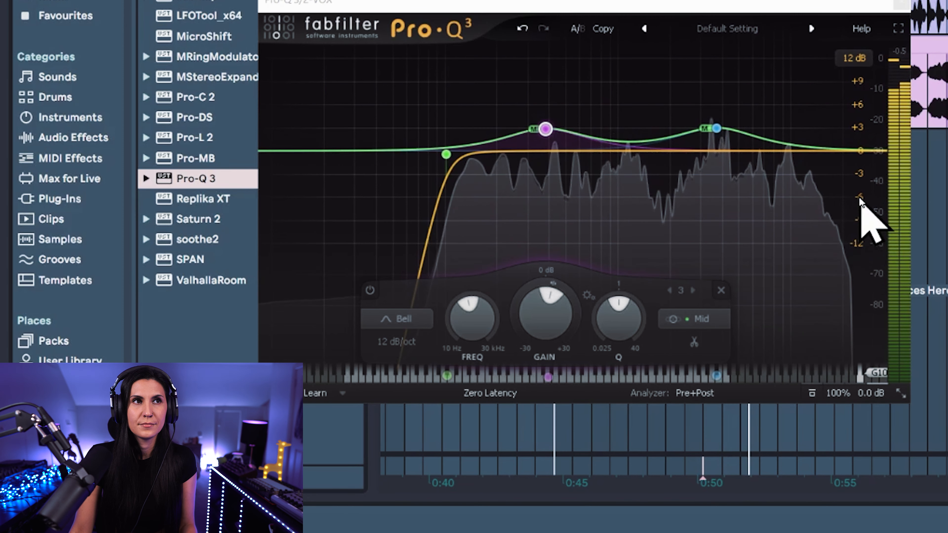
key("space")
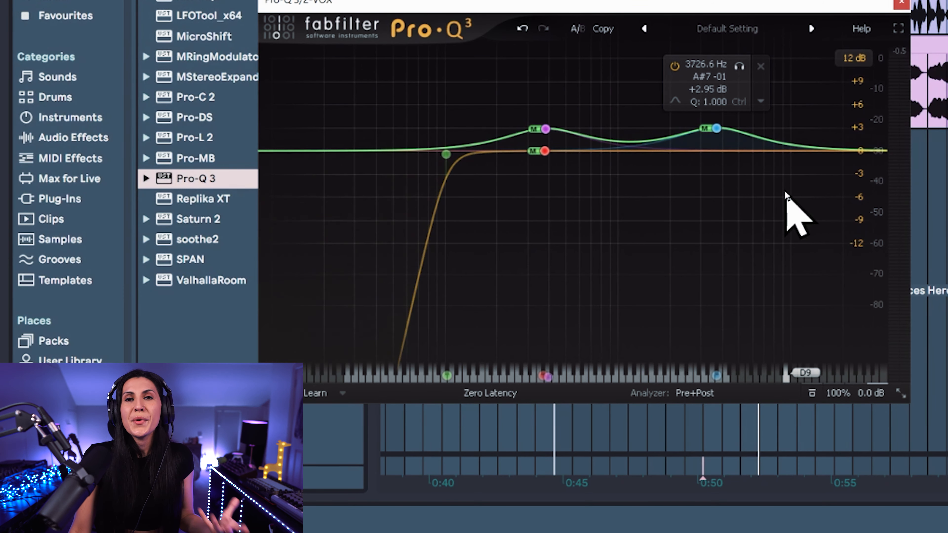
Add a High Shelf band at about 11696 Hz with about 4.36 dB of gain and set its stereo placement to Side
left_click_drag(840, 151, 800, 134)
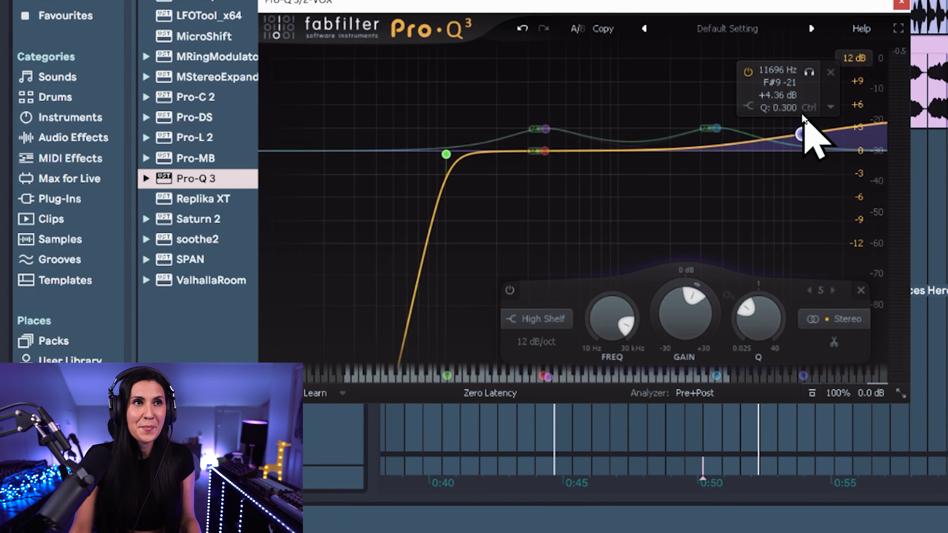
right_click(803, 135)
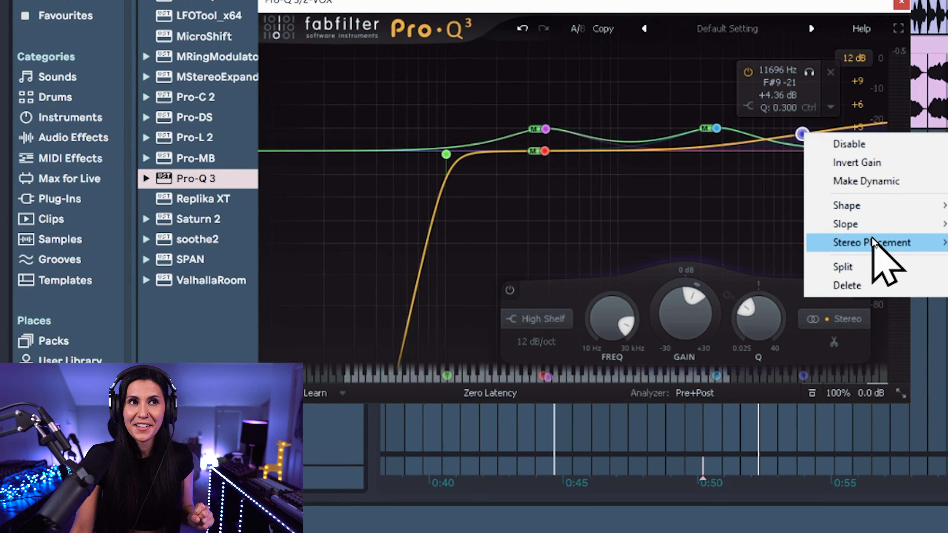
left_click(946, 299)
Adjust the side High Shelf to about 7222 Hz and 3.93 dB of gain, with a Q of about 0.757
left_click_drag(805, 135, 771, 134)
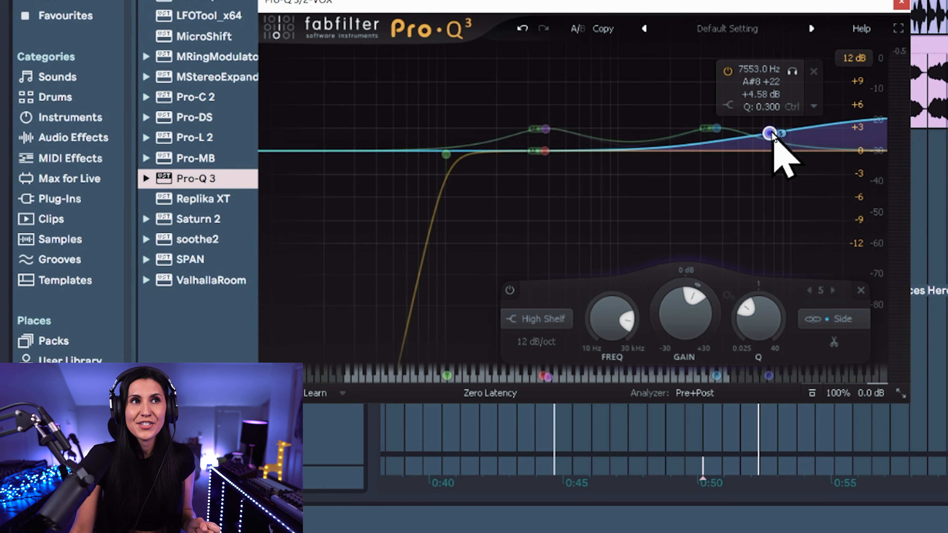
left_click_drag(751, 314, 763, 290)
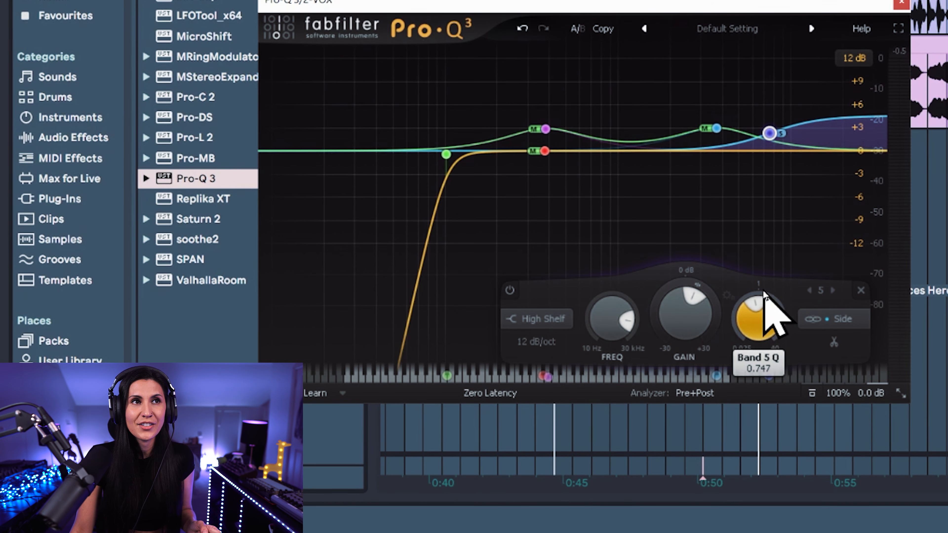
left_click_drag(769, 135, 766, 138)
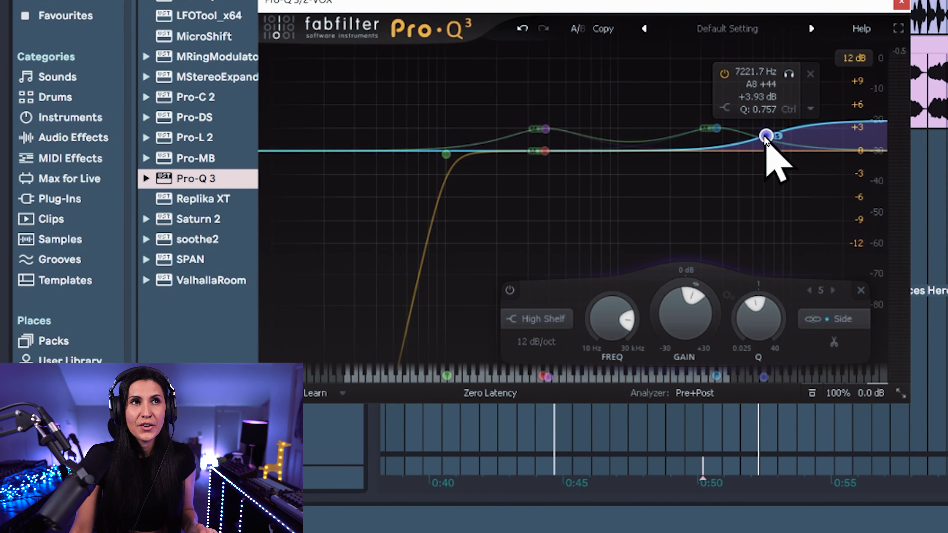